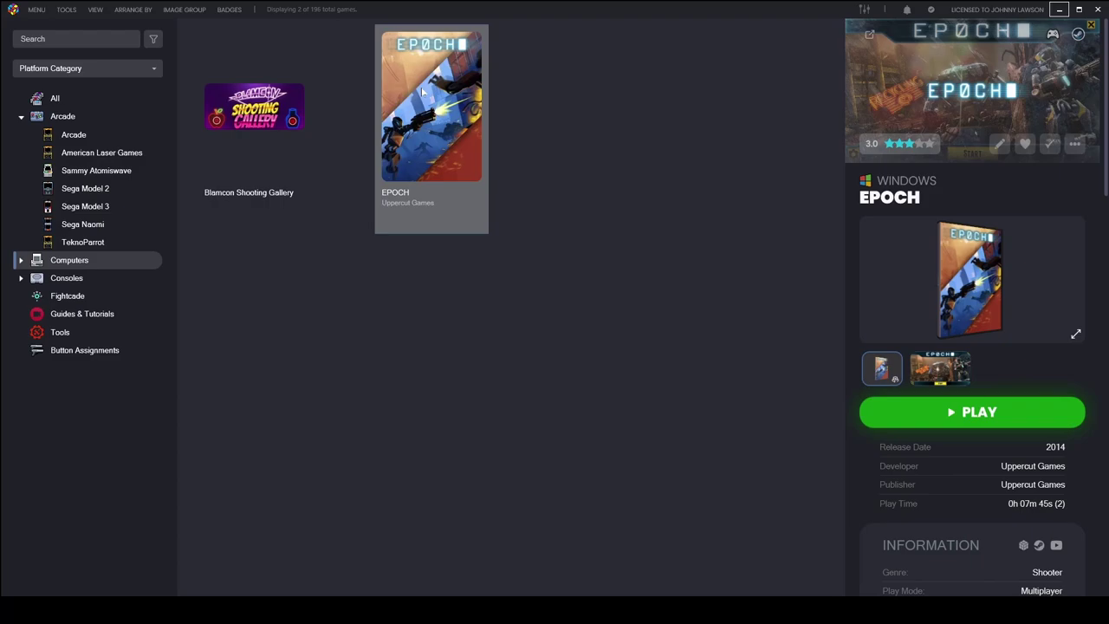
Open the Epoch Control remapping entry in the EPOCH game's additional apps for editing
right_click(426, 139)
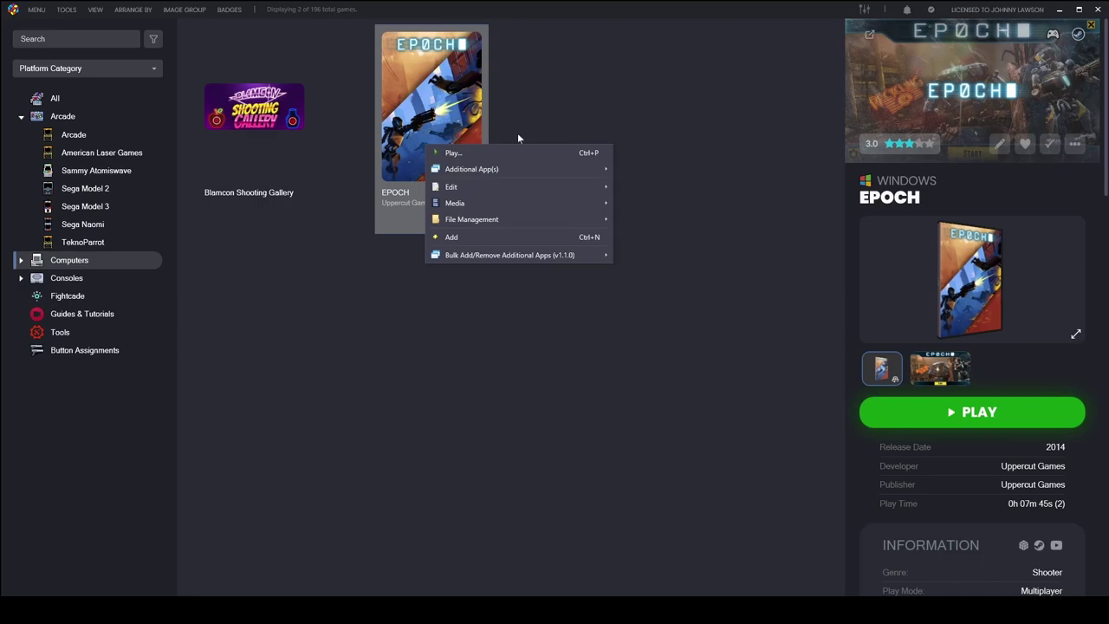
mouse_move(553, 189)
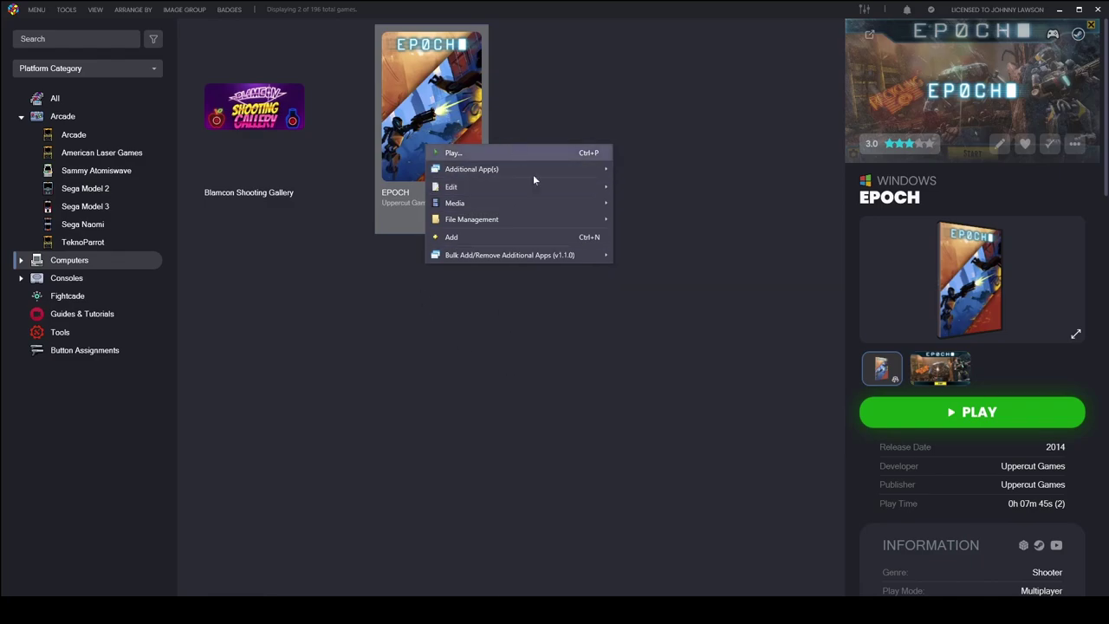
left_click(698, 187)
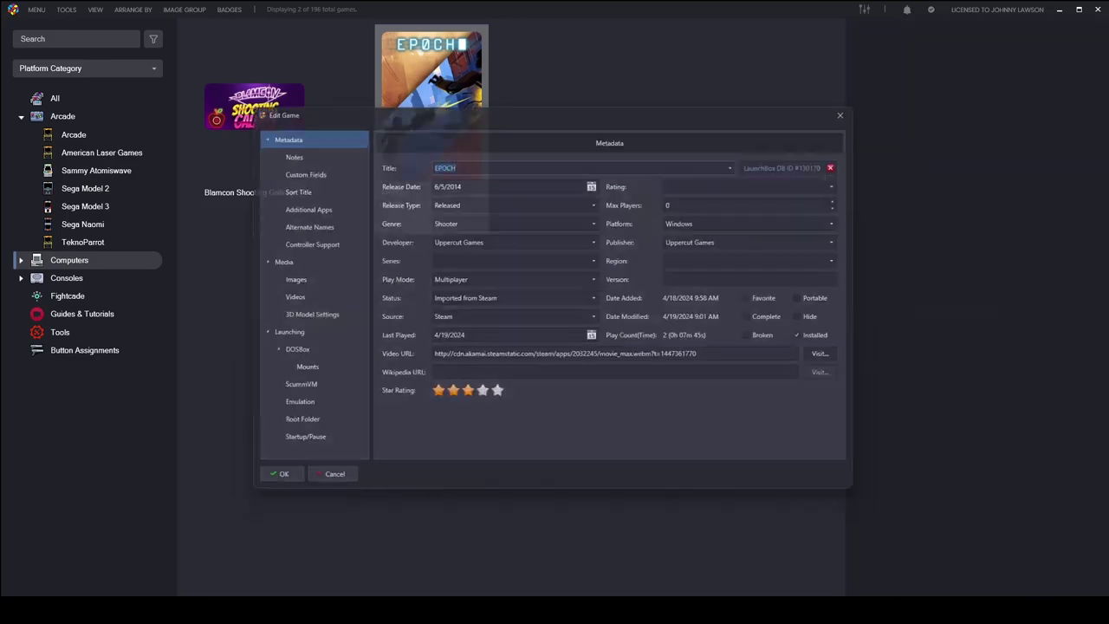
left_click(322, 205)
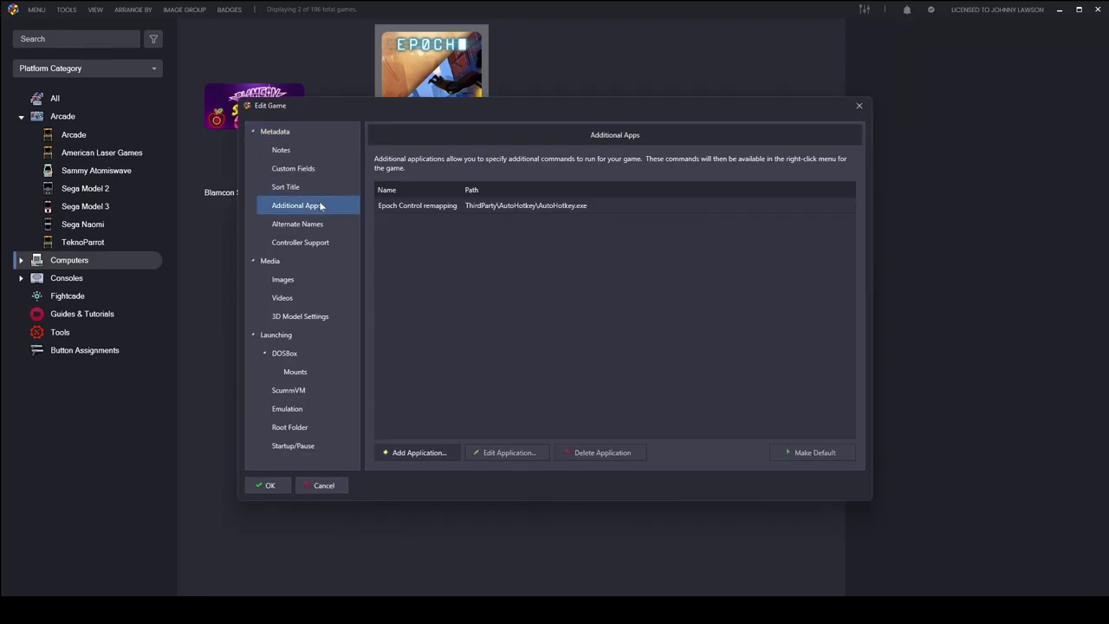
double_click(435, 207)
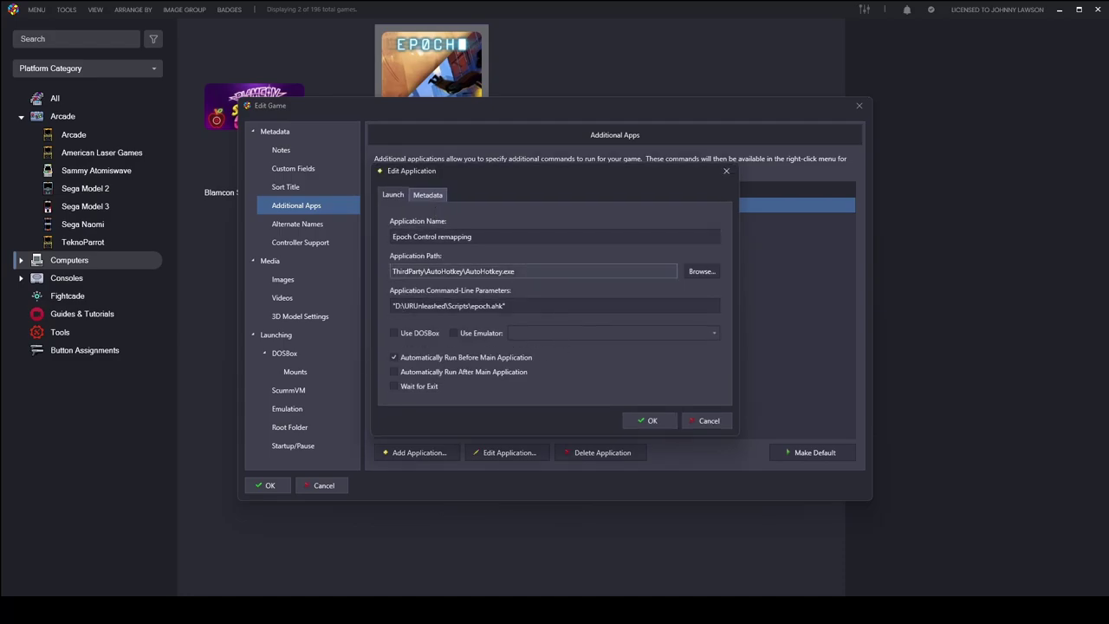
Check the AutoHotkey program file behind the application path and the entry's command-line parameters
left_click(701, 271)
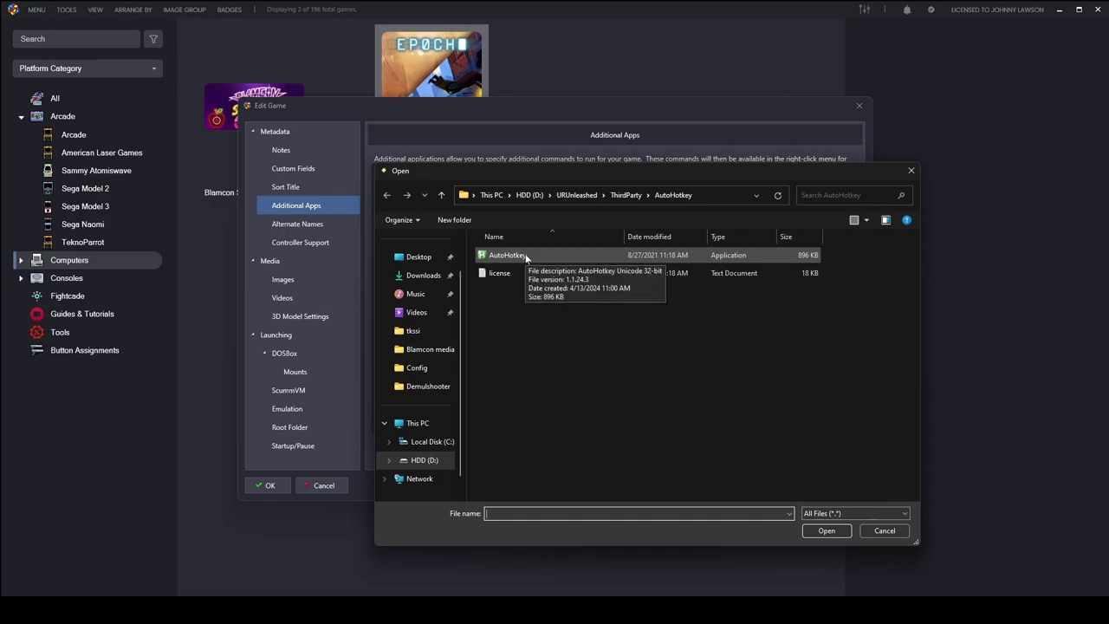
left_click(908, 171)
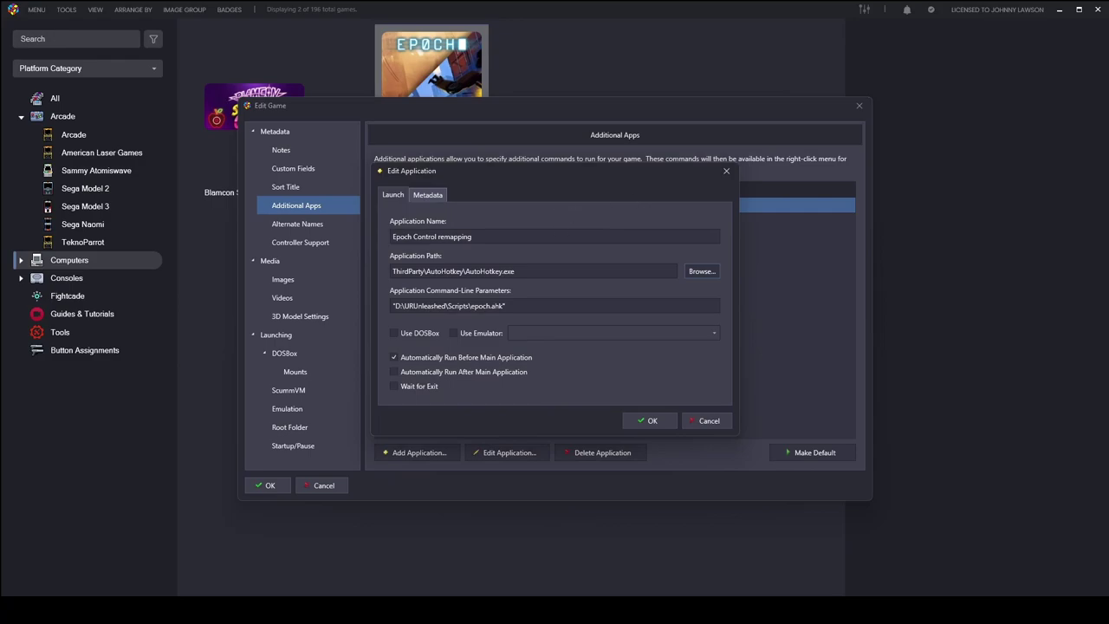
left_click(554, 305)
Switch to File Explorer, go to D:\URUnleashed\Scripts and open the epoch AutoHotkey script in Notepad
key("alt+Tab")
left_click(117, 447)
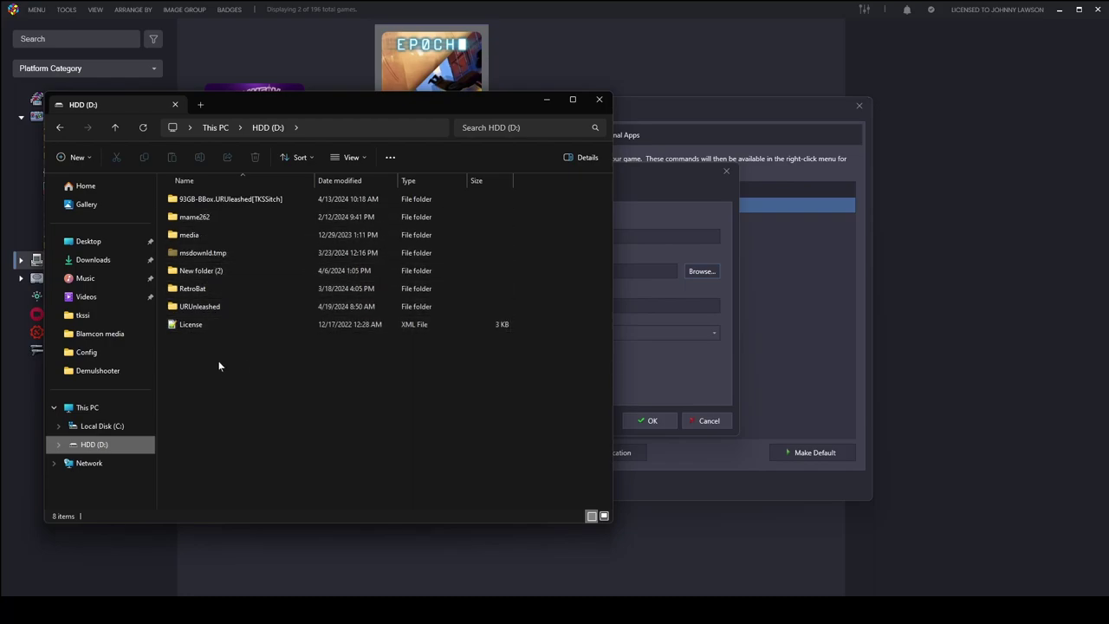
double_click(223, 304)
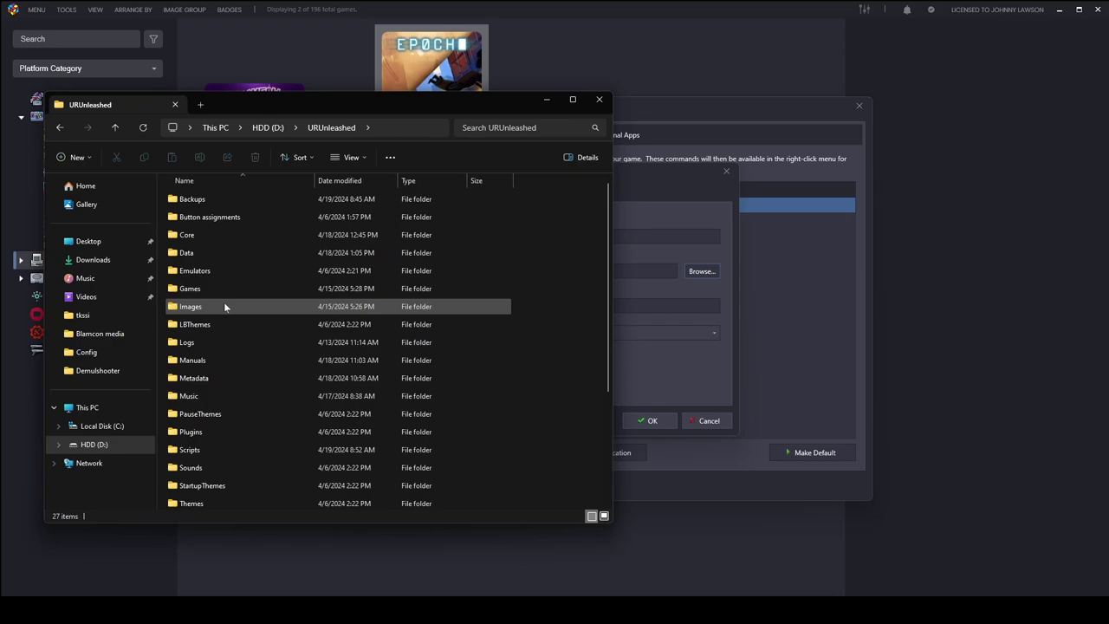
double_click(205, 450)
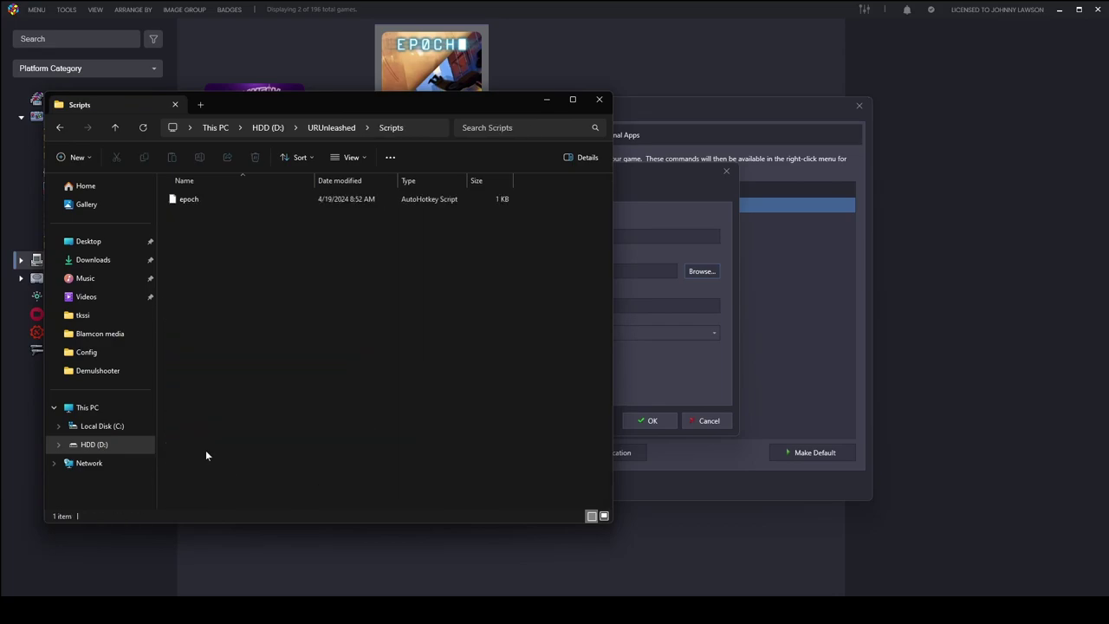
left_click(189, 203)
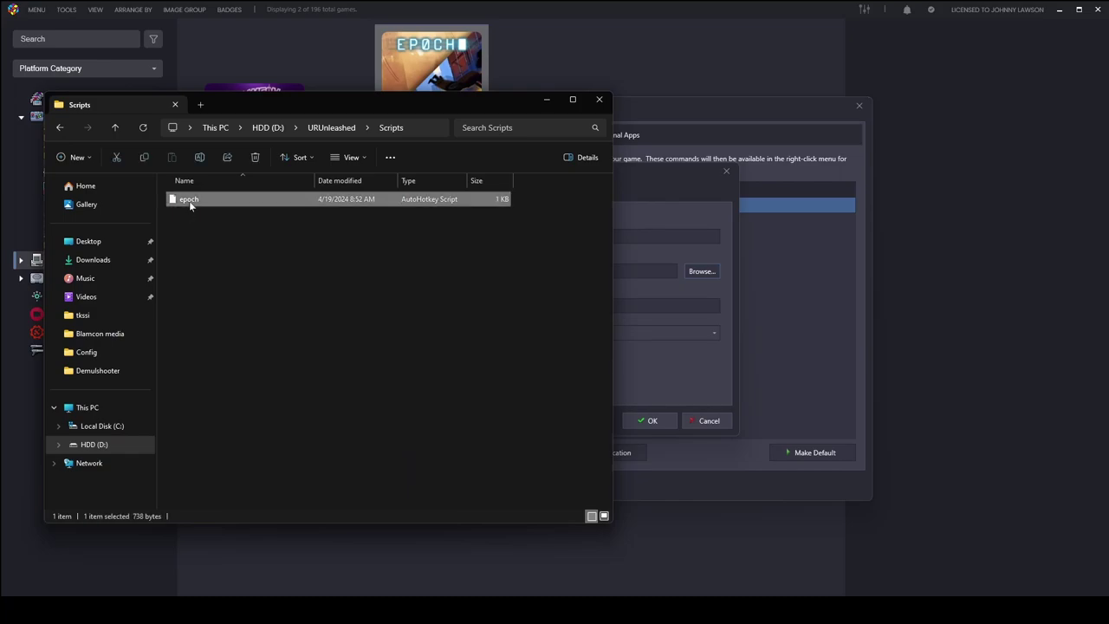
right_click(190, 204)
mouse_move(291, 259)
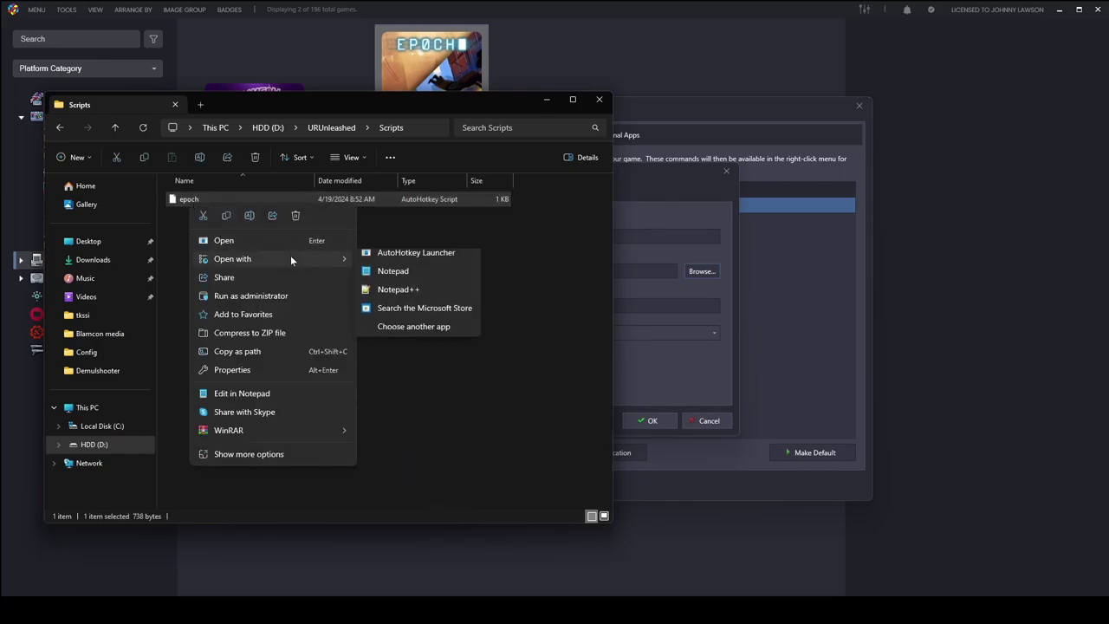
left_click(413, 274)
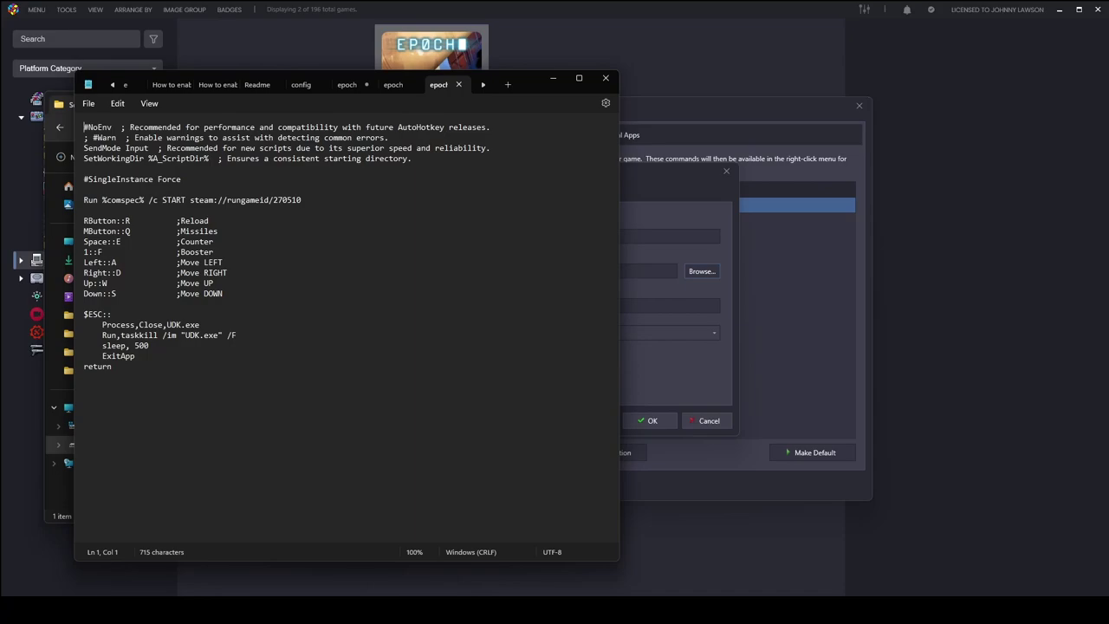
Delete the "Run %comspec% /c START steam://rungameid/270510" line and its surplus blank line from the epoch script
left_click(302, 201)
key("BackSpace")
key("BackSpace")
key("BackSpace")
key("BackSpace")
key("BackSpace")
key("BackSpace")
key("BackSpace")
key("BackSpace")
key("BackSpace")
key("BackSpace")
key("BackSpace")
key("BackSpace")
key("BackSpace")
key("BackSpace")
key("BackSpace")
key("BackSpace")
key("BackSpace")
key("BackSpace")
key("BackSpace")
key("BackSpace")
key("BackSpace")
key("BackSpace")
key("BackSpace")
key("BackSpace")
key("BackSpace")
key("BackSpace")
key("BackSpace")
key("BackSpace")
key("BackSpace")
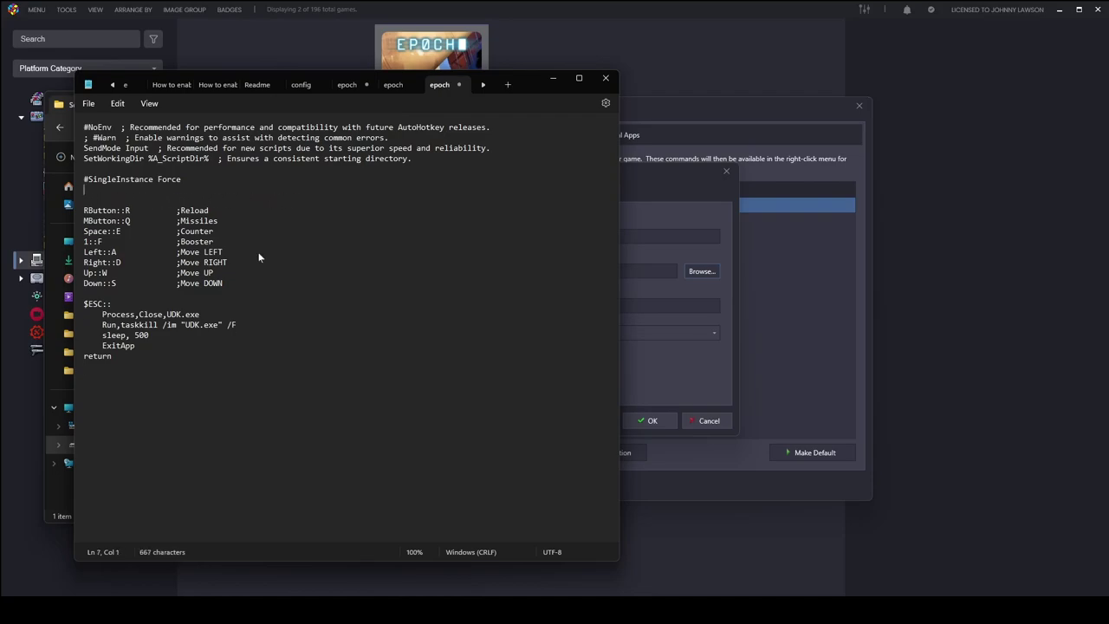
key("BackSpace")
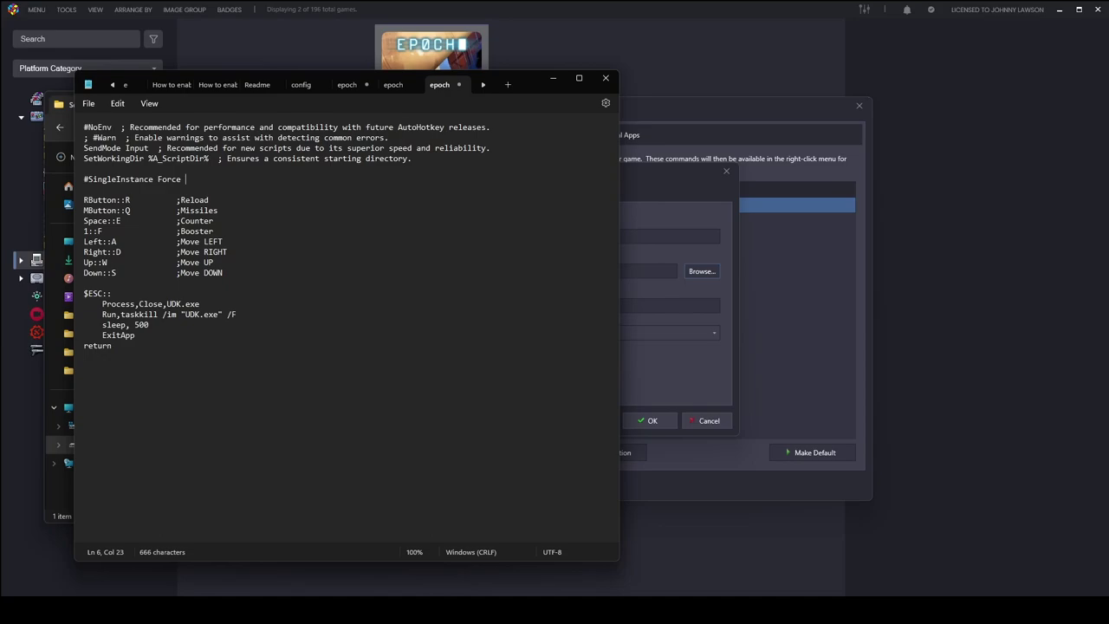
Set up a save of the script as epoch.ahk with the All files type, cancel it, and close Notepad and File Explorer
left_click(89, 104)
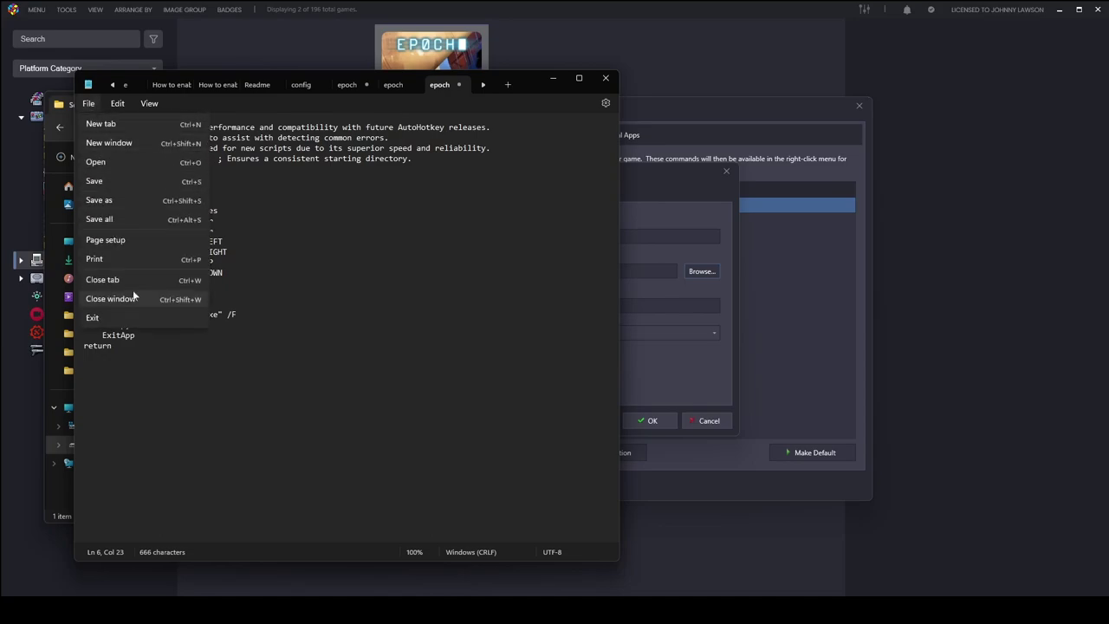
left_click(118, 199)
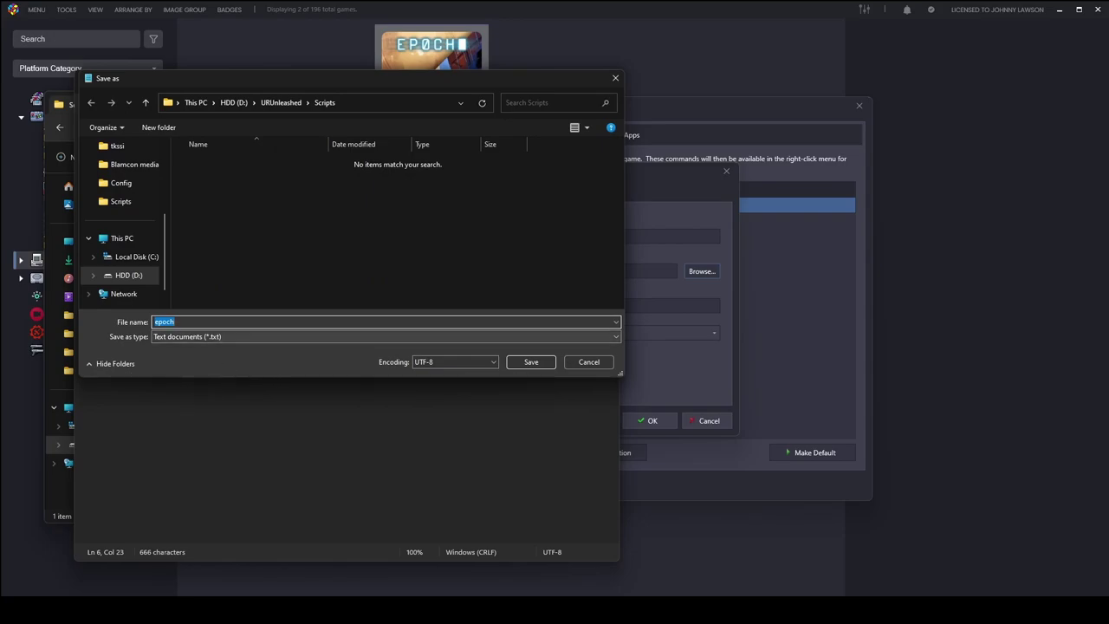
key("End")
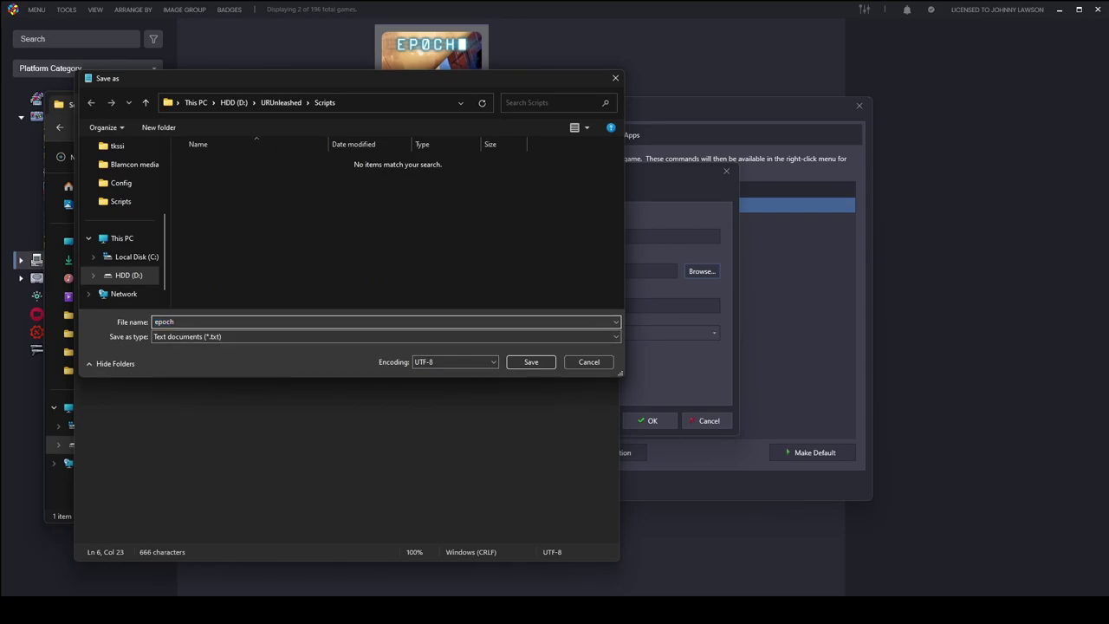
type(".ahk")
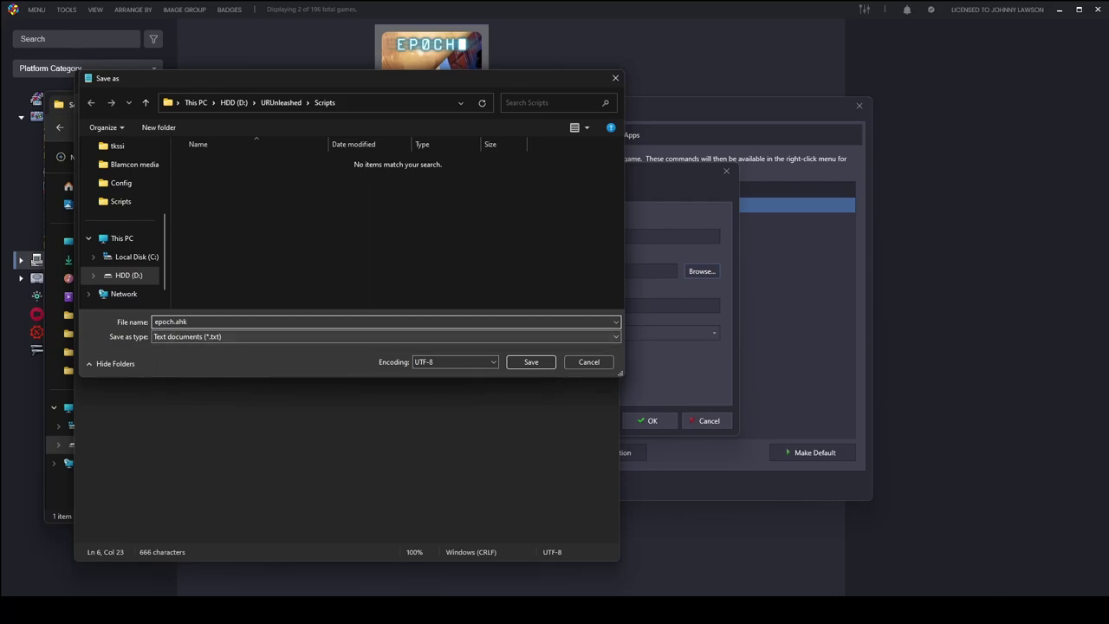
left_click(232, 336)
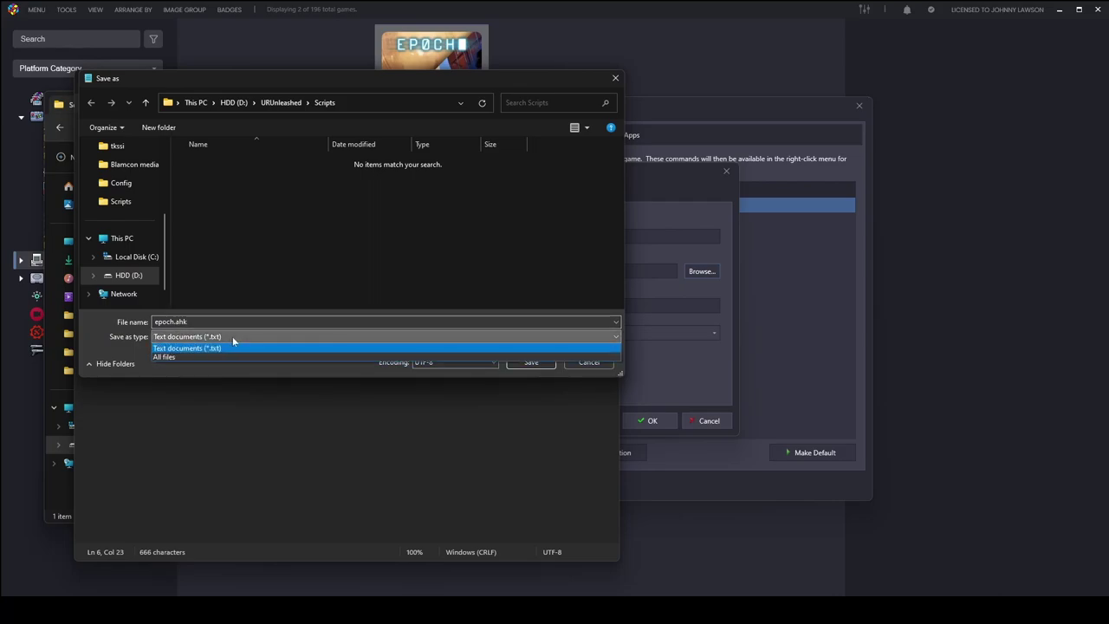
left_click(229, 356)
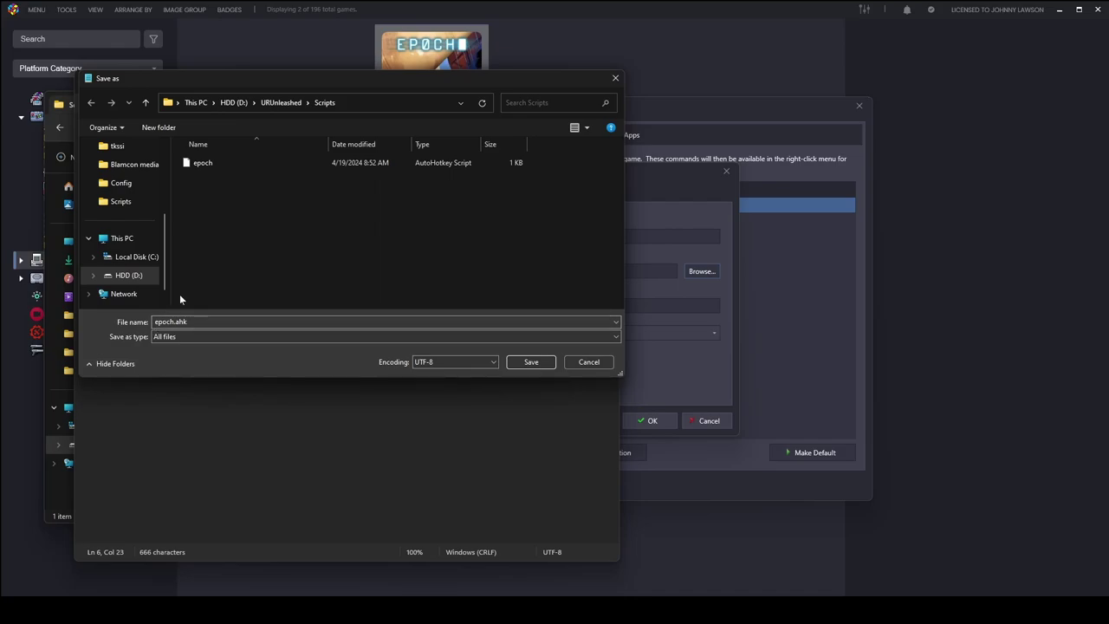
left_click(591, 363)
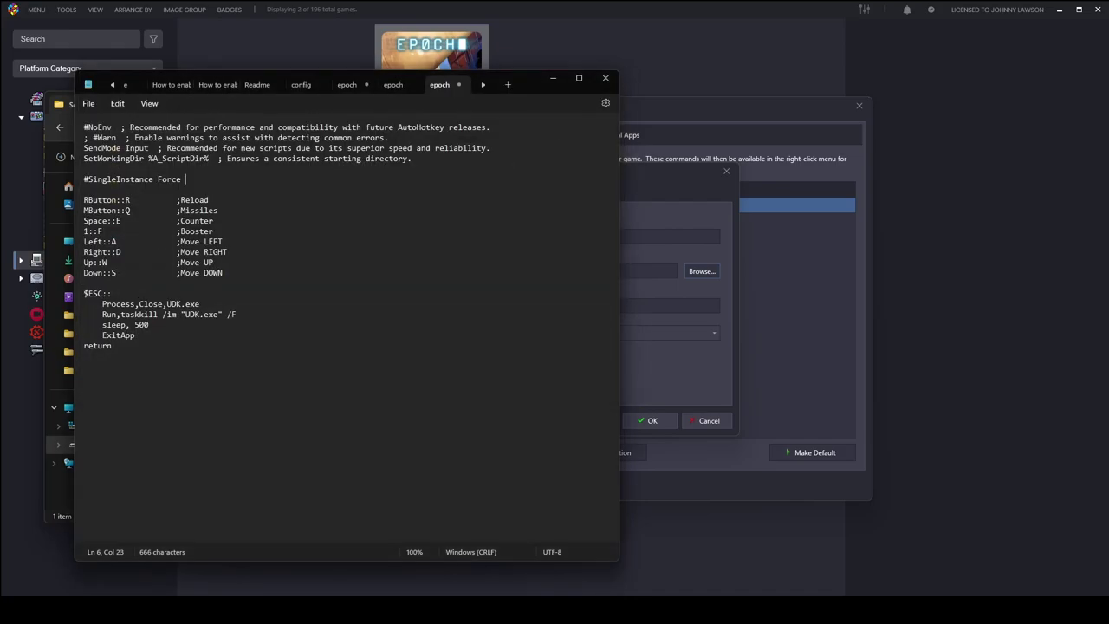
left_click(598, 78)
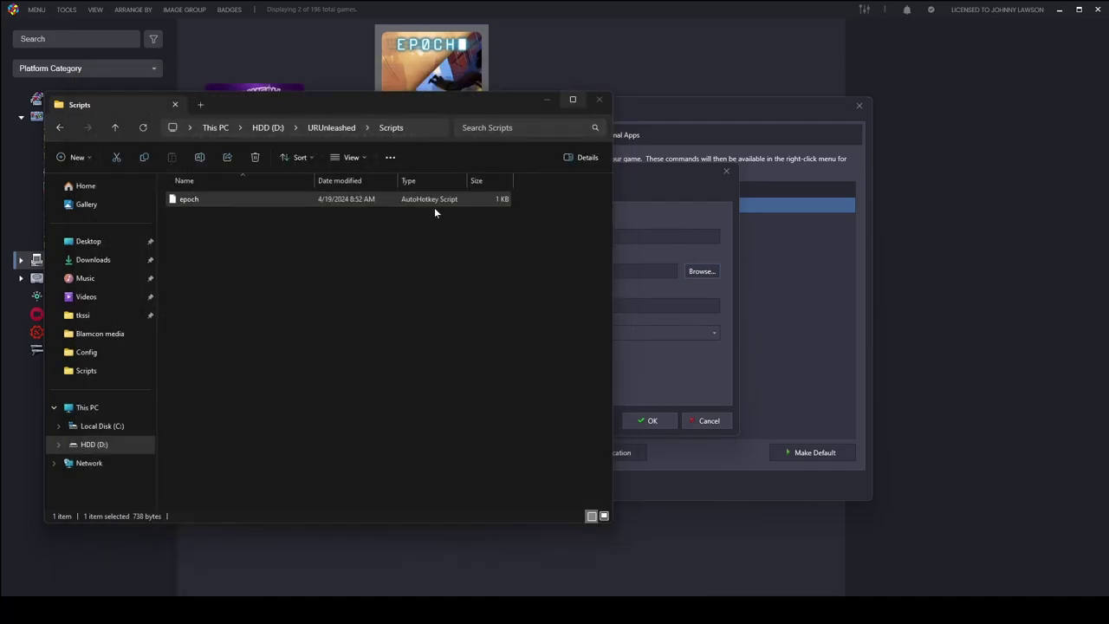
left_click(598, 99)
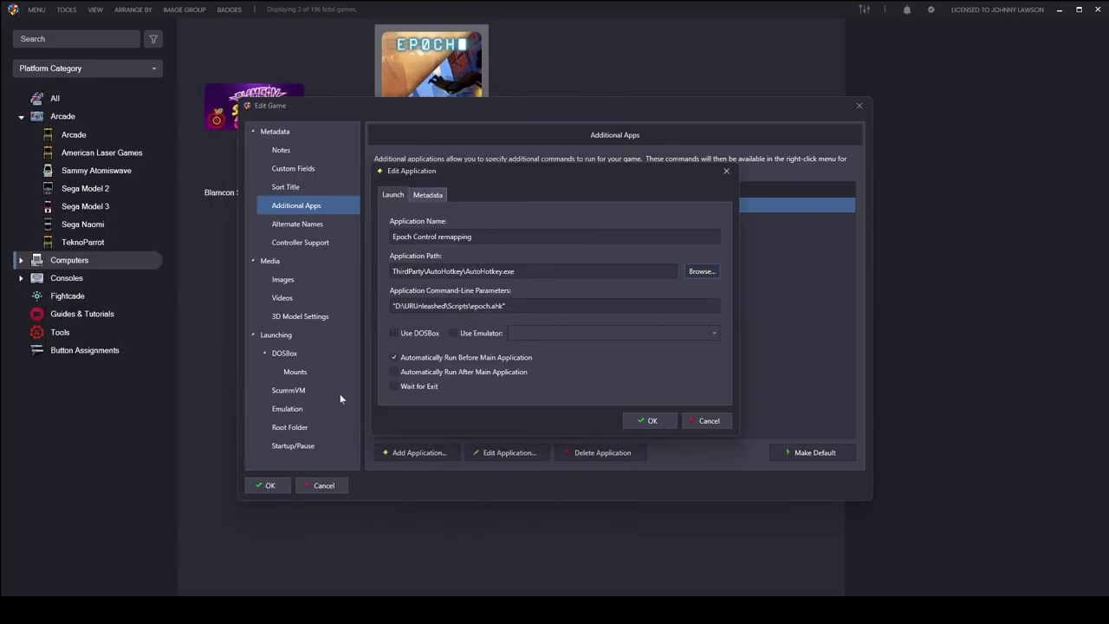
Confirm the Epoch Control remapping and EPOCH game settings, and launch EPOCH
left_click(652, 421)
left_click(268, 485)
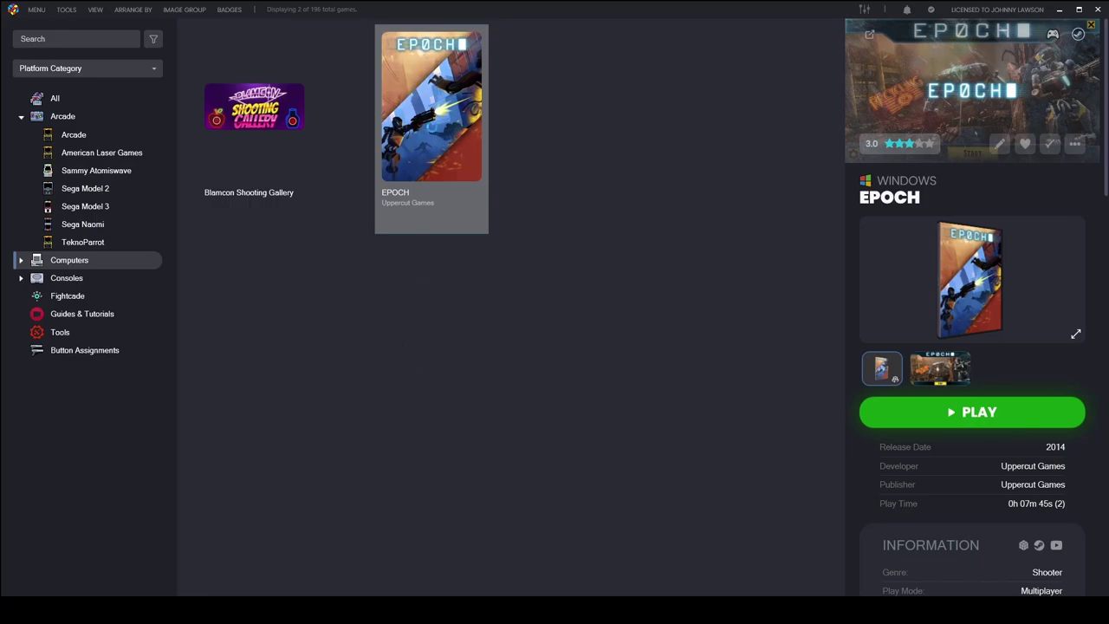
double_click(432, 130)
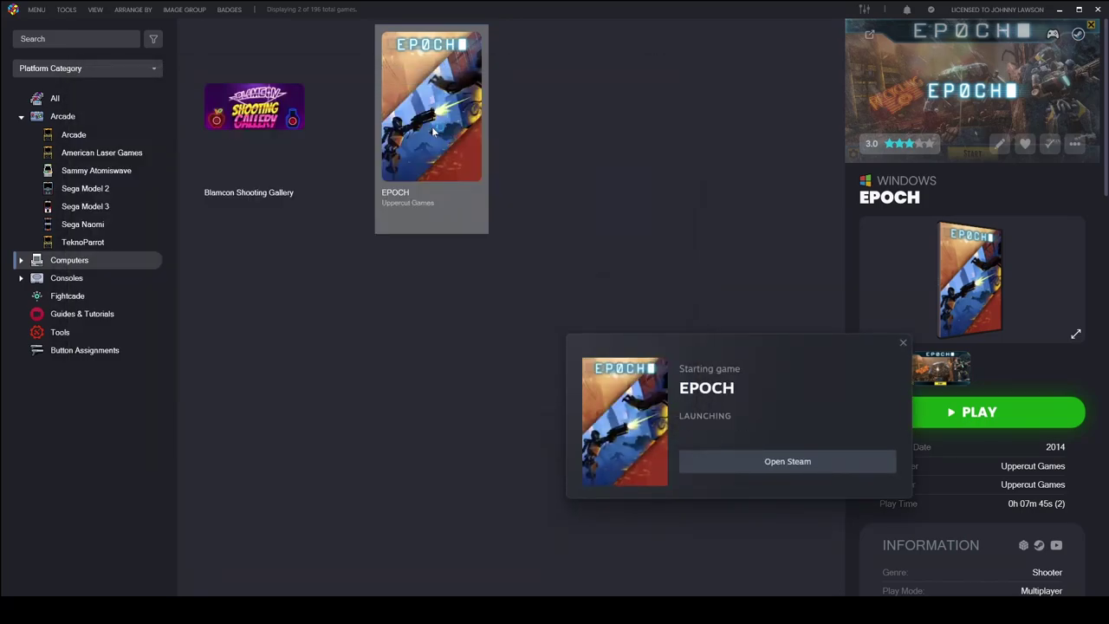